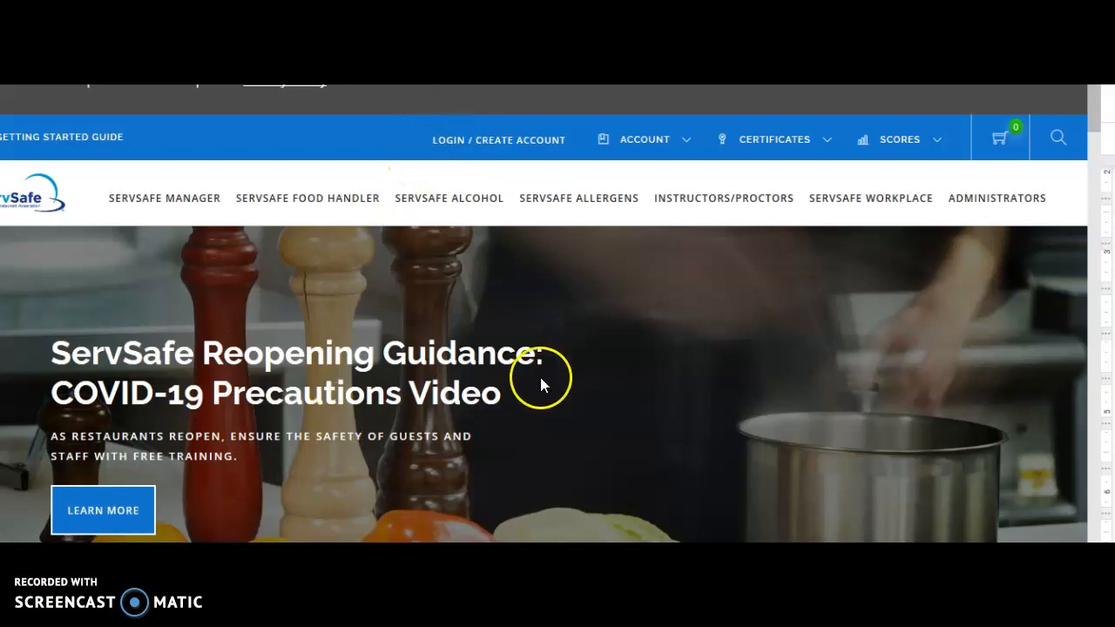
- Clear the stray text selection and go to the ServSafe login page
left_click_drag(495, 86, 442, 193)
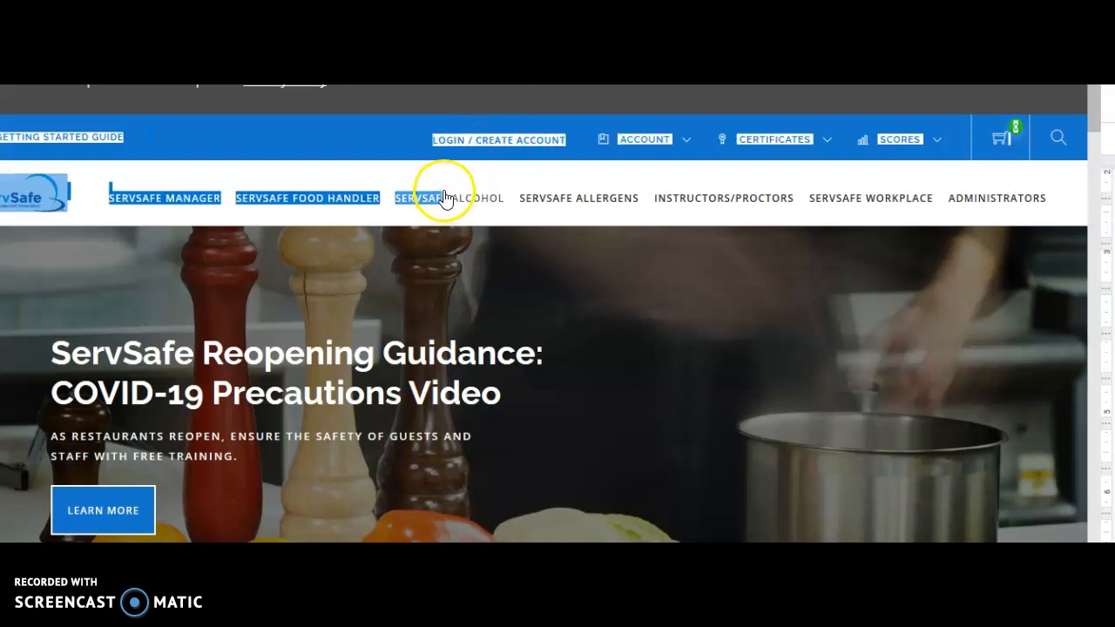
left_click(404, 113)
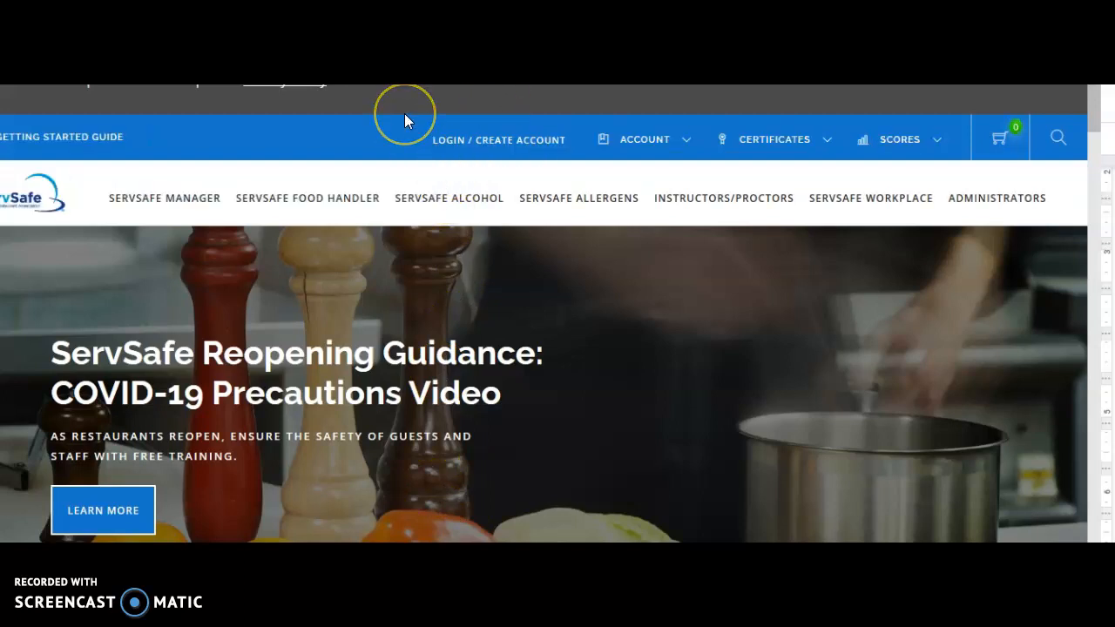
left_click(449, 136)
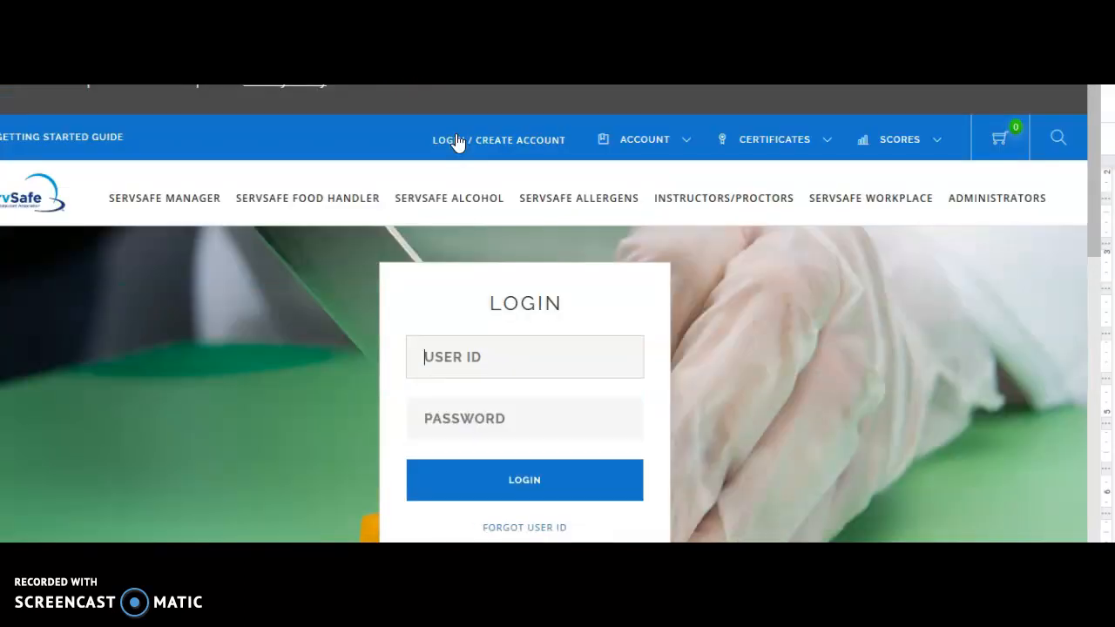
left_click(412, 137)
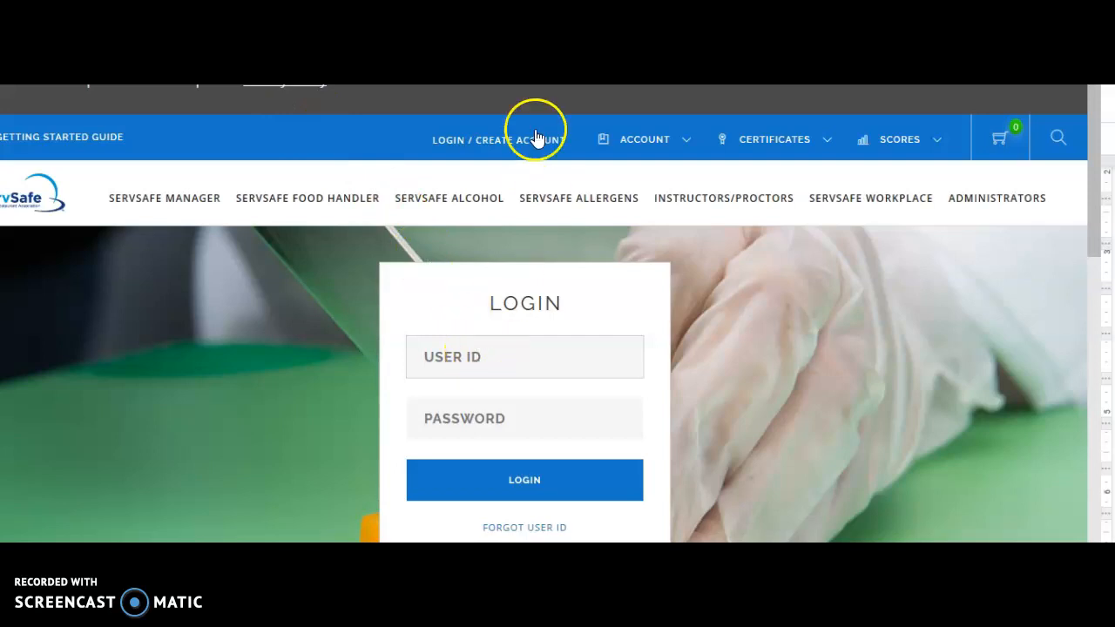
- Enter the account's user ID and password, check the instructions document, and sign in
left_click(491, 362)
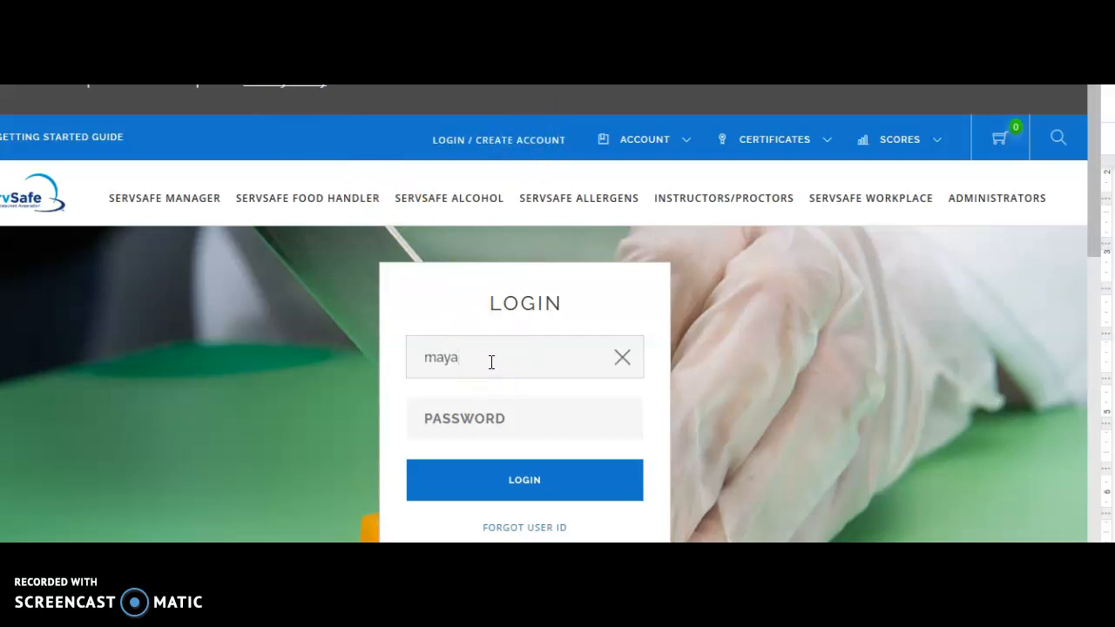
left_click(481, 419)
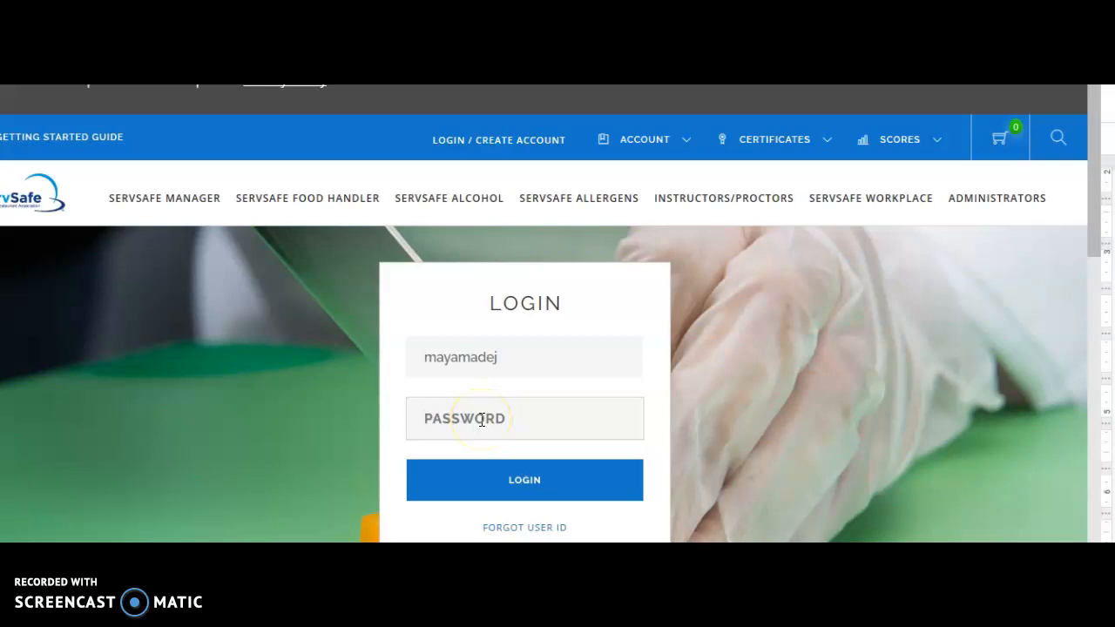
type("•••")
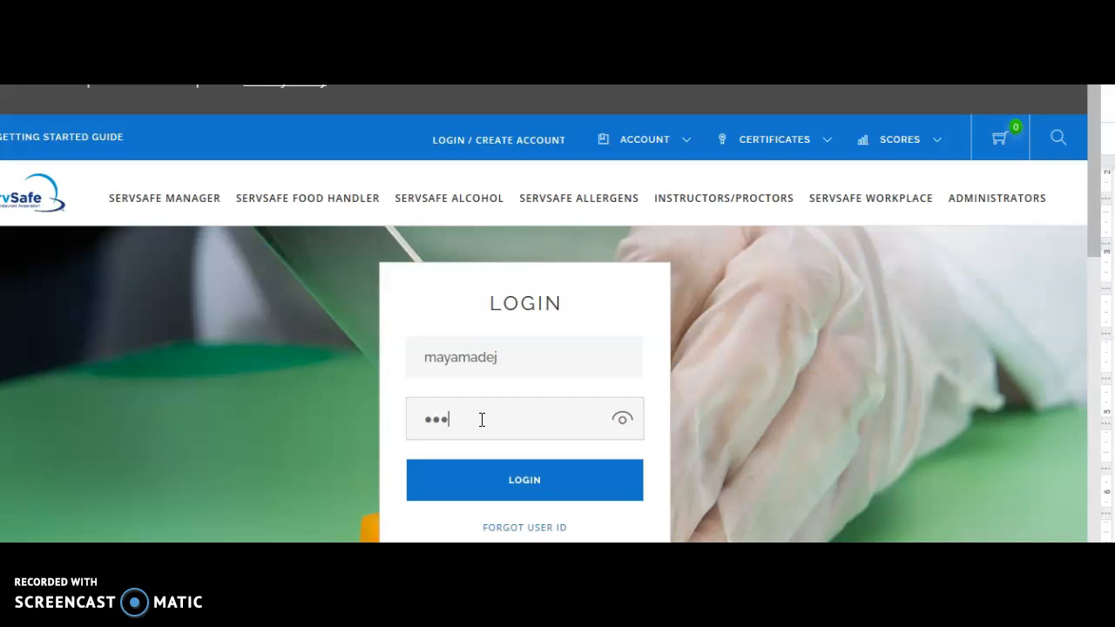
type("••••••")
key("ctrl+shift+Tab")
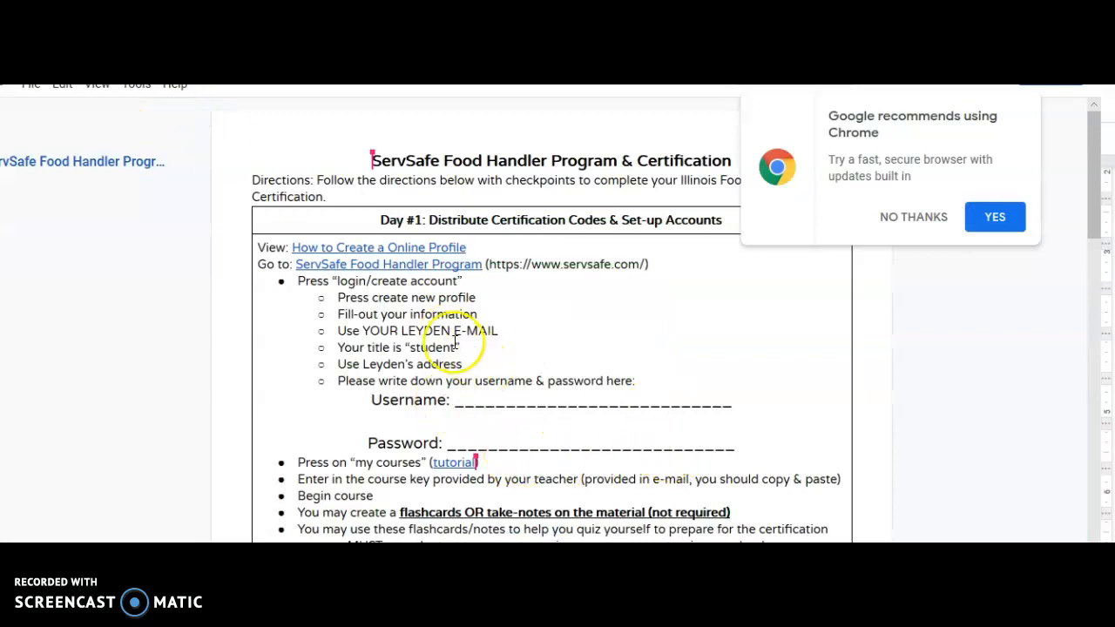
key("ctrl+Tab")
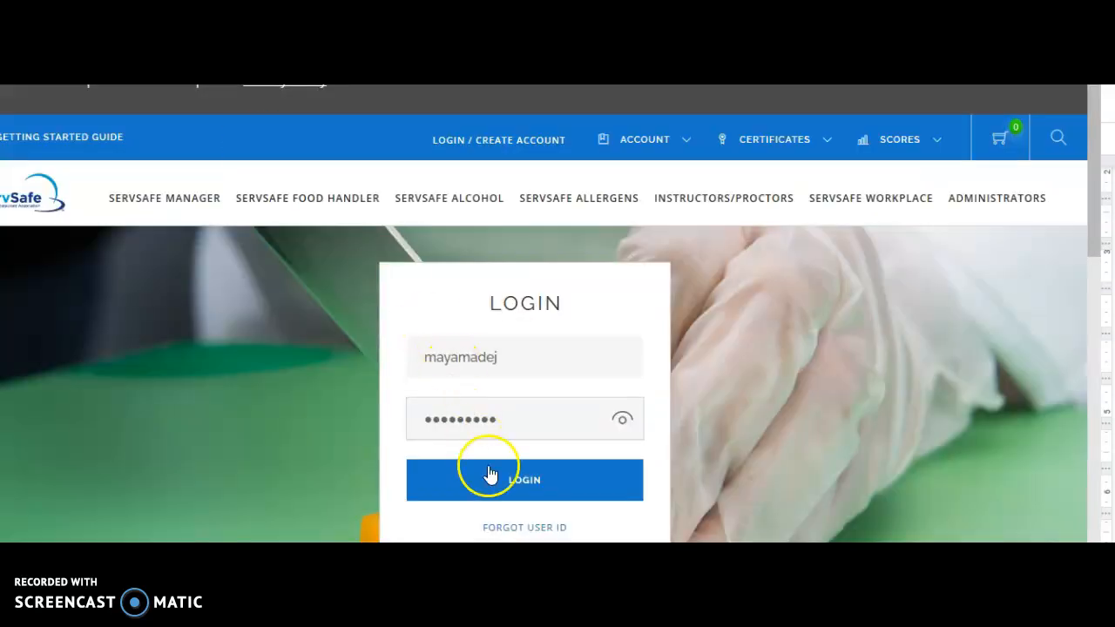
left_click(494, 486)
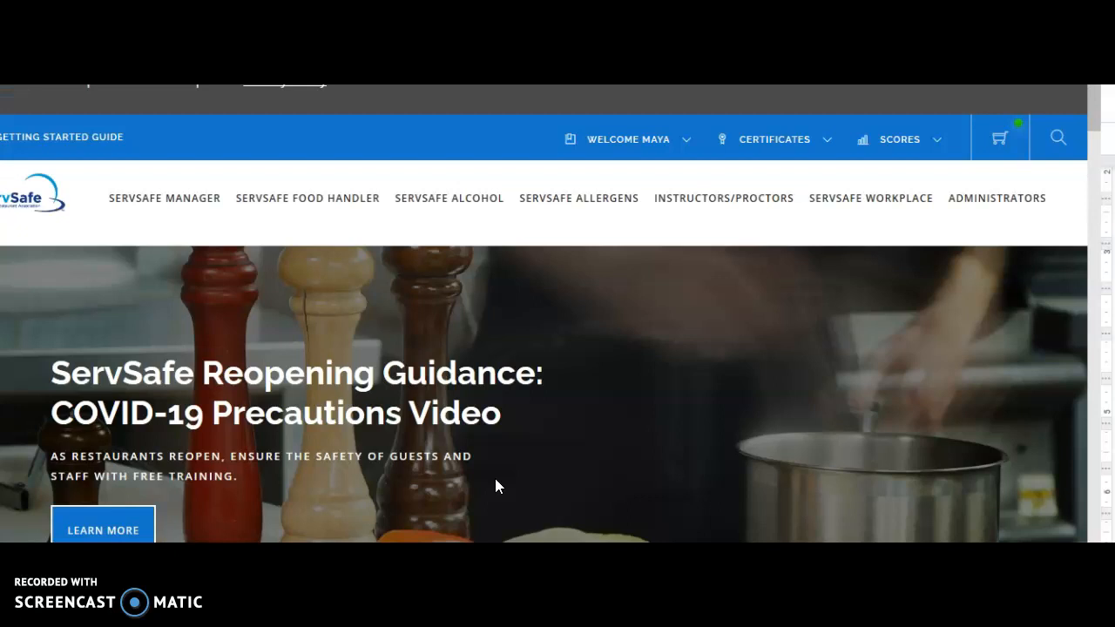
- Review the account options, then go to ServSafe Food Handler and choose the Online Course
left_click(619, 147)
mouse_move(689, 149)
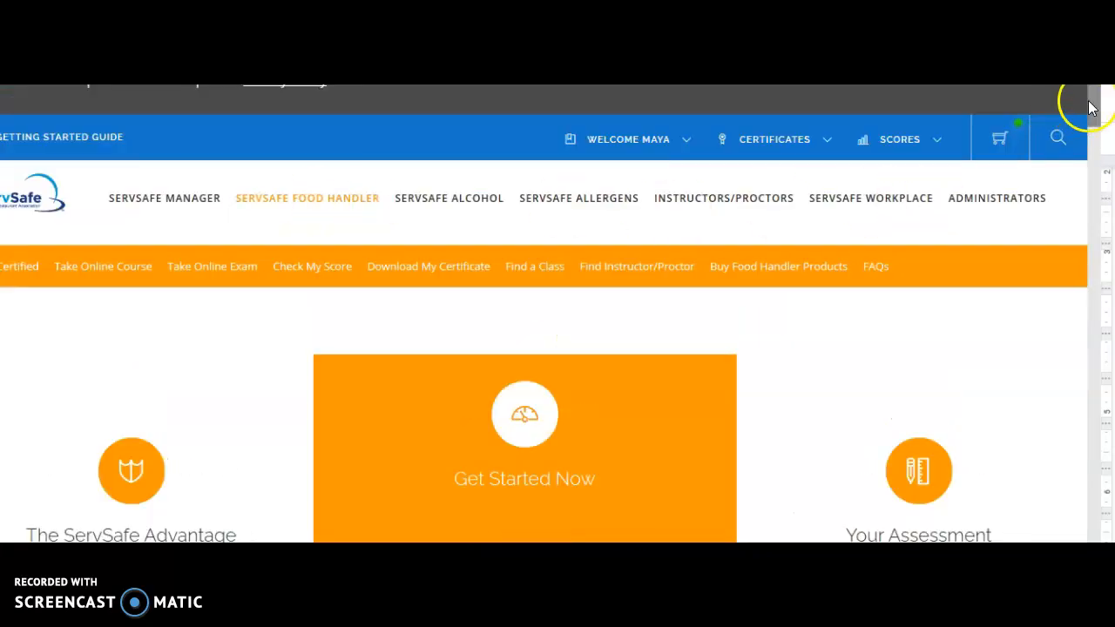
left_click_drag(1090, 108, 1086, 219)
left_click(266, 166)
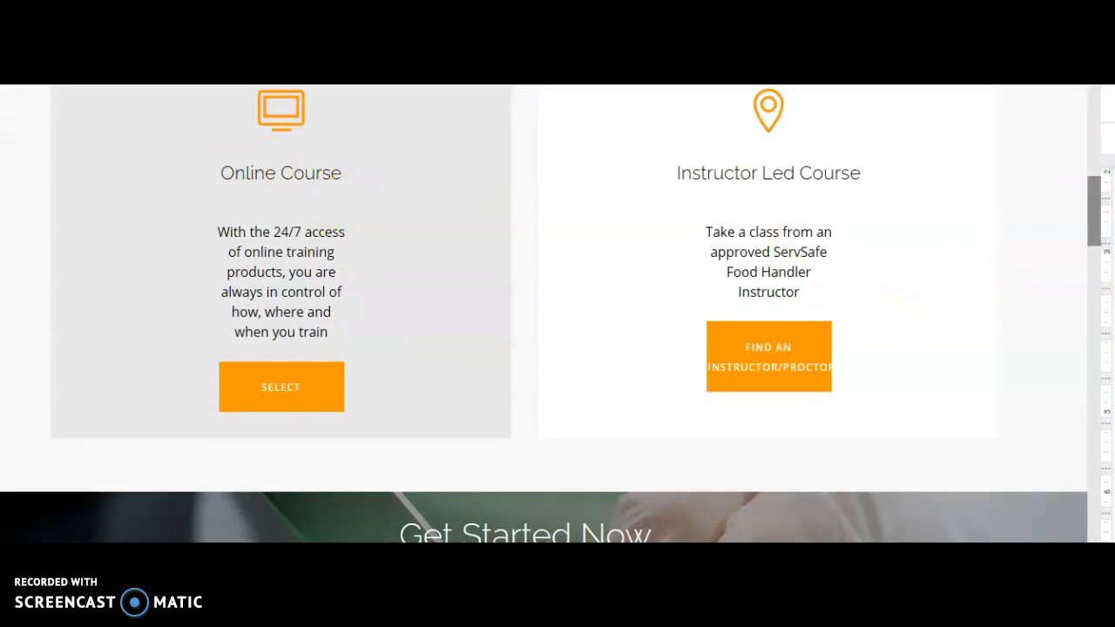
left_click_drag(1087, 224, 1087, 104)
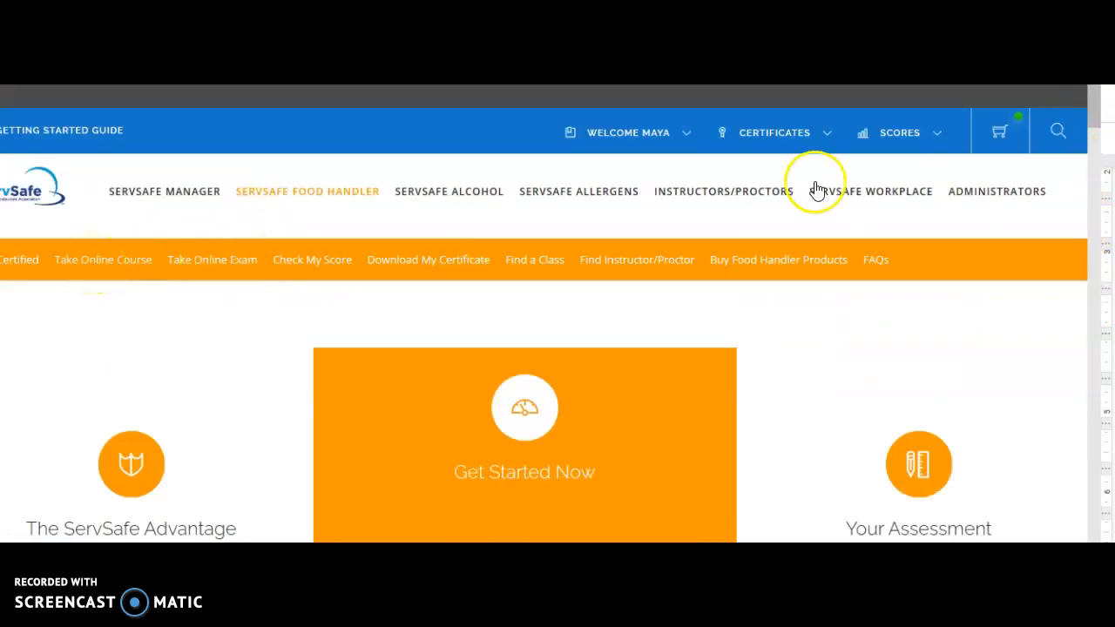
left_click_drag(1095, 111, 1095, 226)
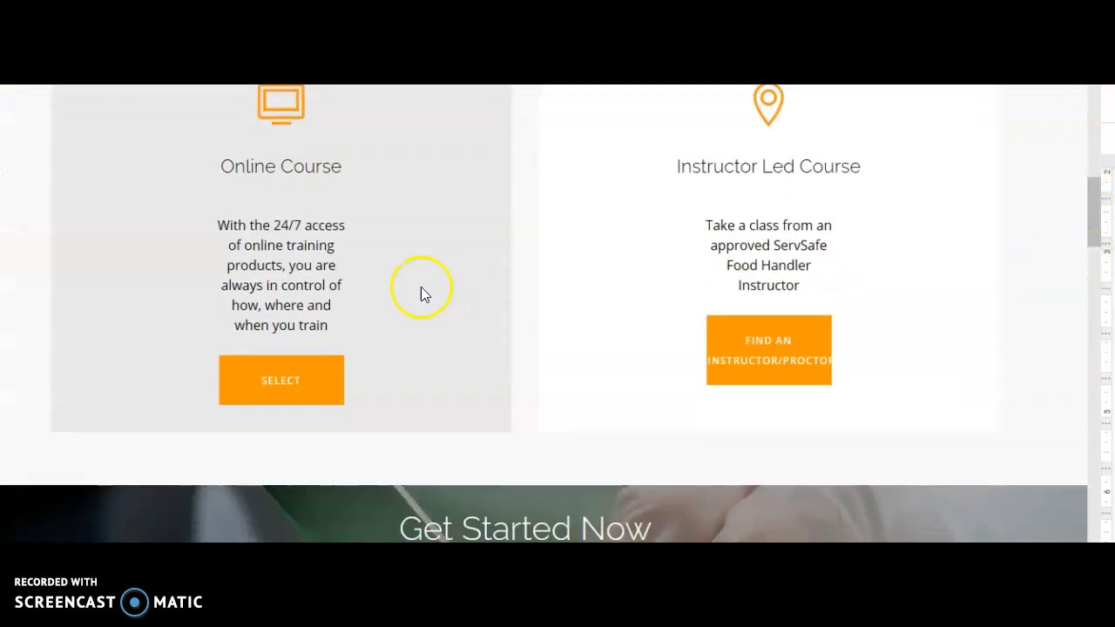
left_click(279, 380)
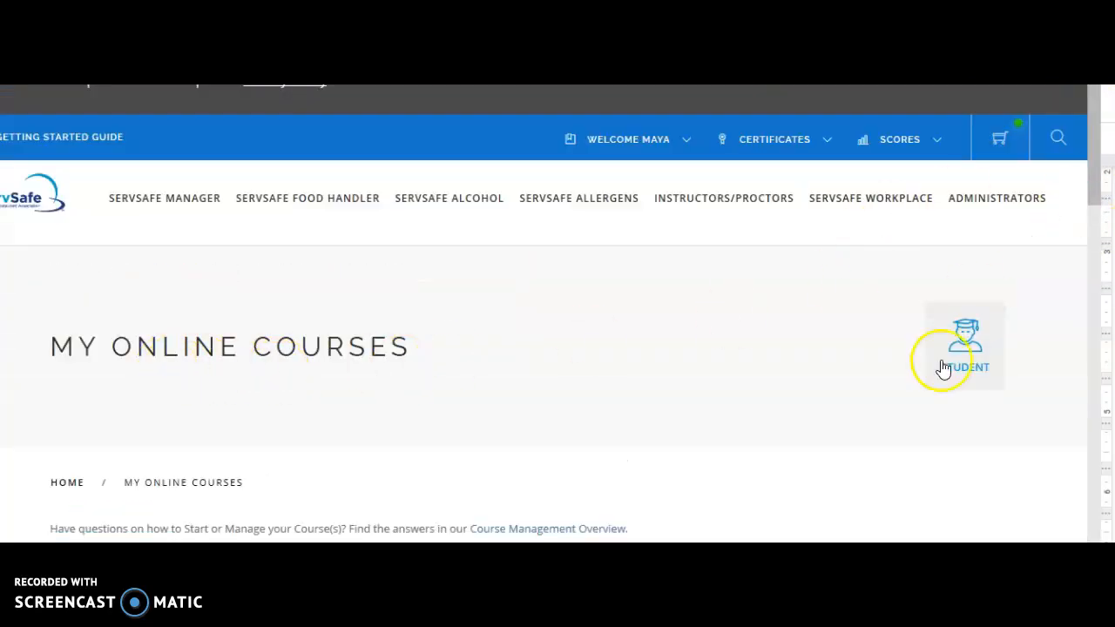
- Paste the provided course key into Redeem Course Key and redeem it
left_click_drag(1090, 185, 1102, 314)
left_click(355, 396)
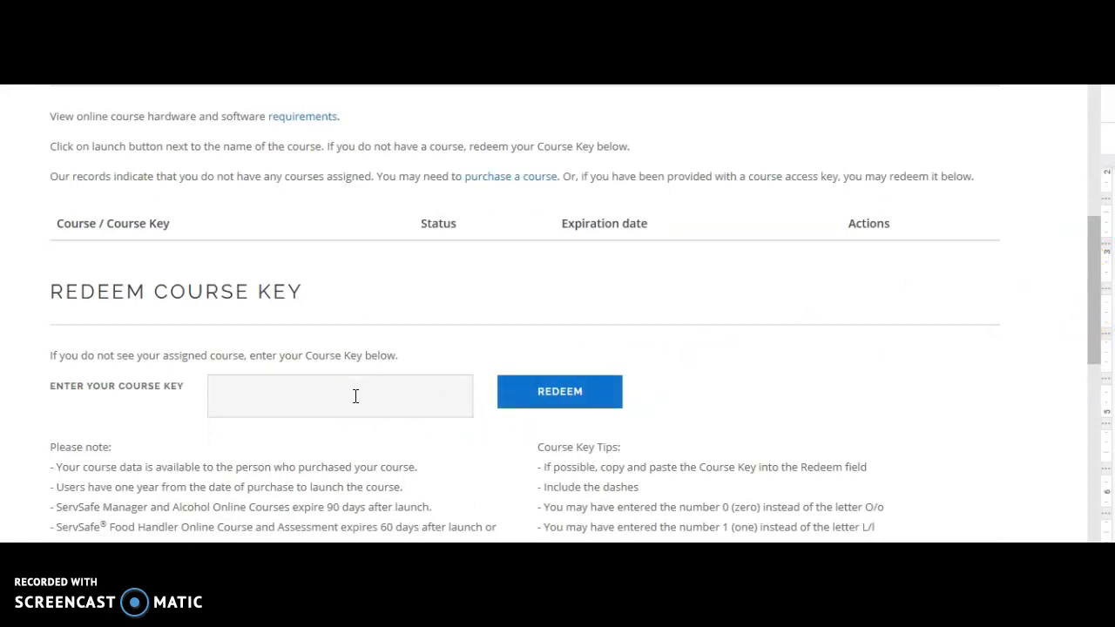
right_click(355, 397)
left_click(372, 412)
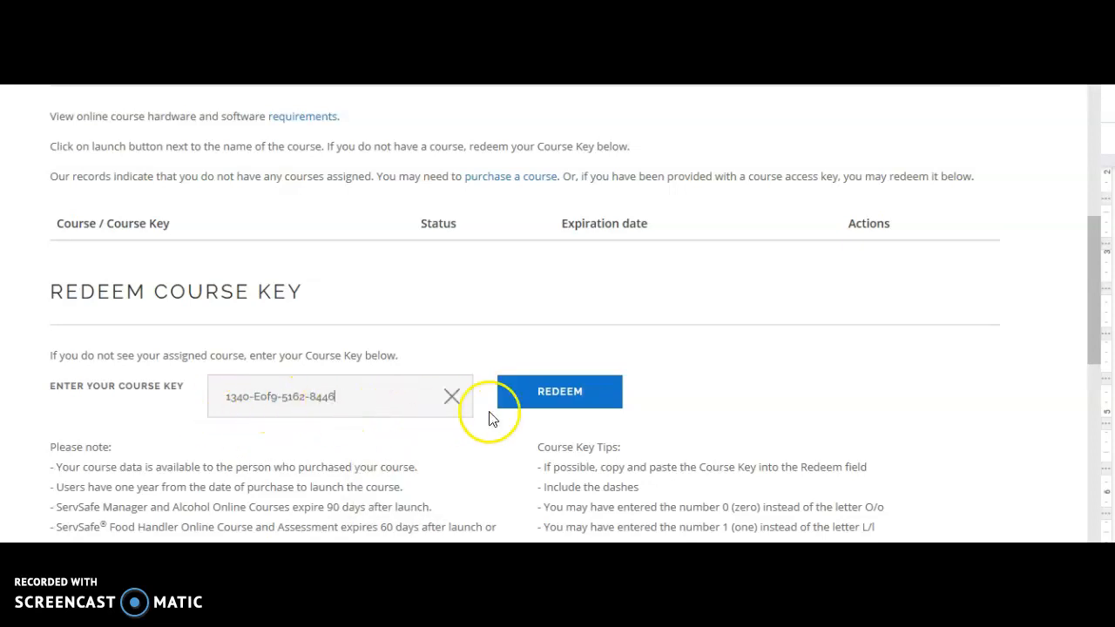
left_click(548, 403)
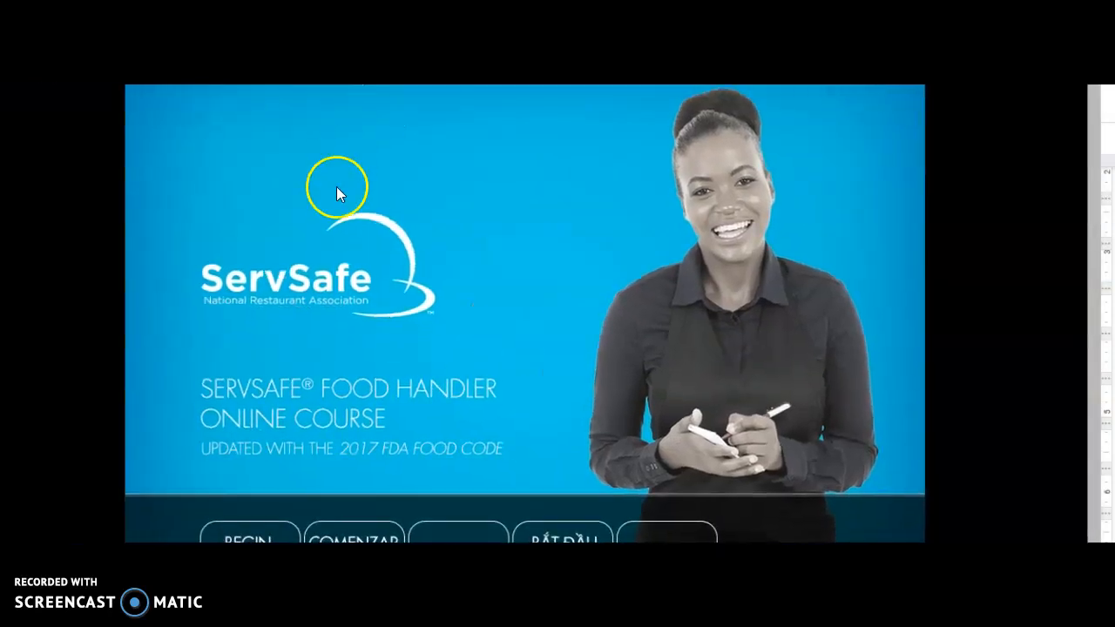
- Begin the course in English, get past the terms of use, and pause the intro video
left_click(248, 535)
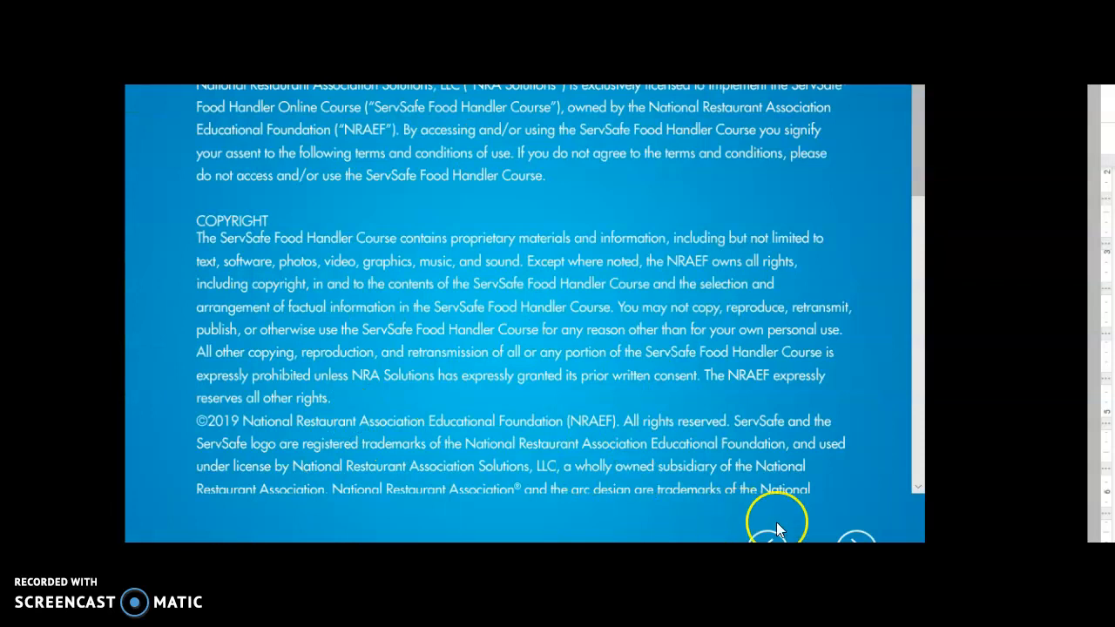
left_click(855, 534)
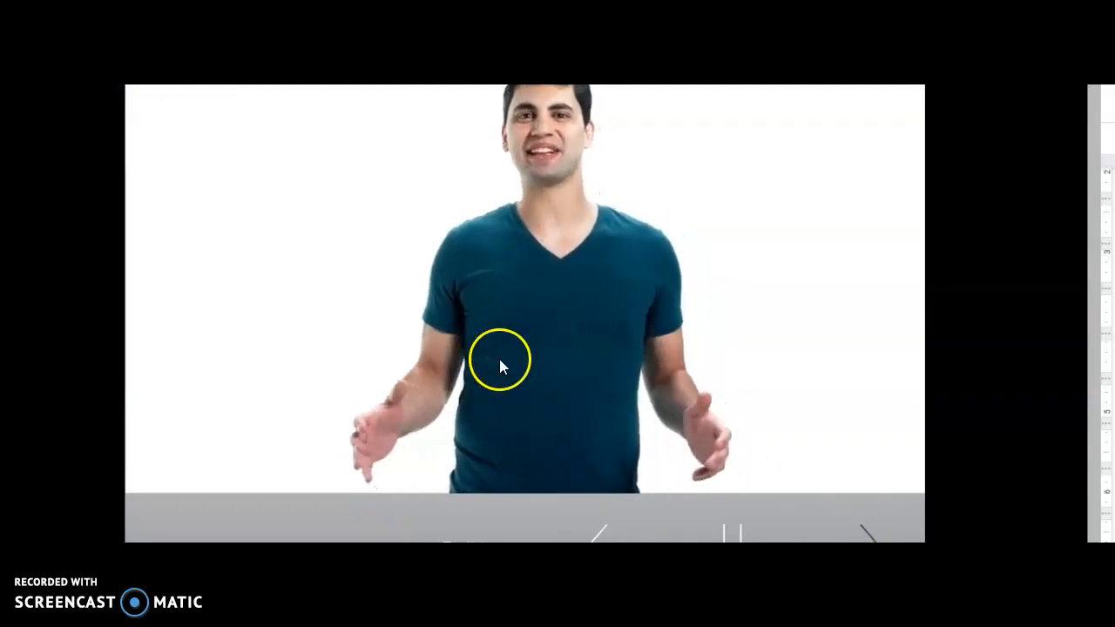
left_click(732, 531)
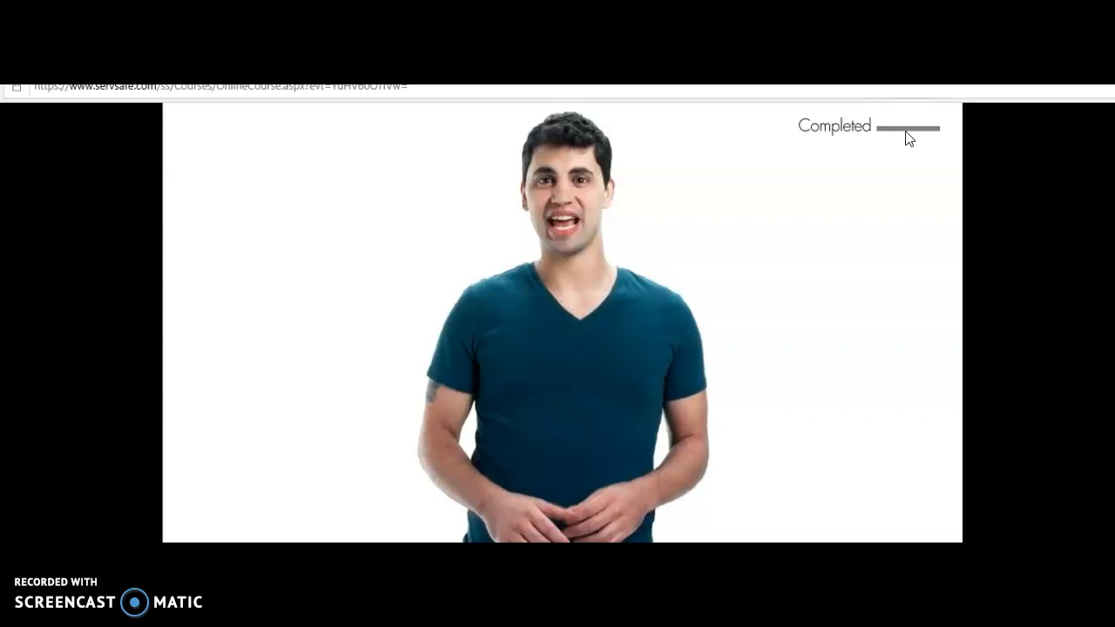
- Bring up the course menu and select Module 1, Food Safety Is Important
left_click(757, 392)
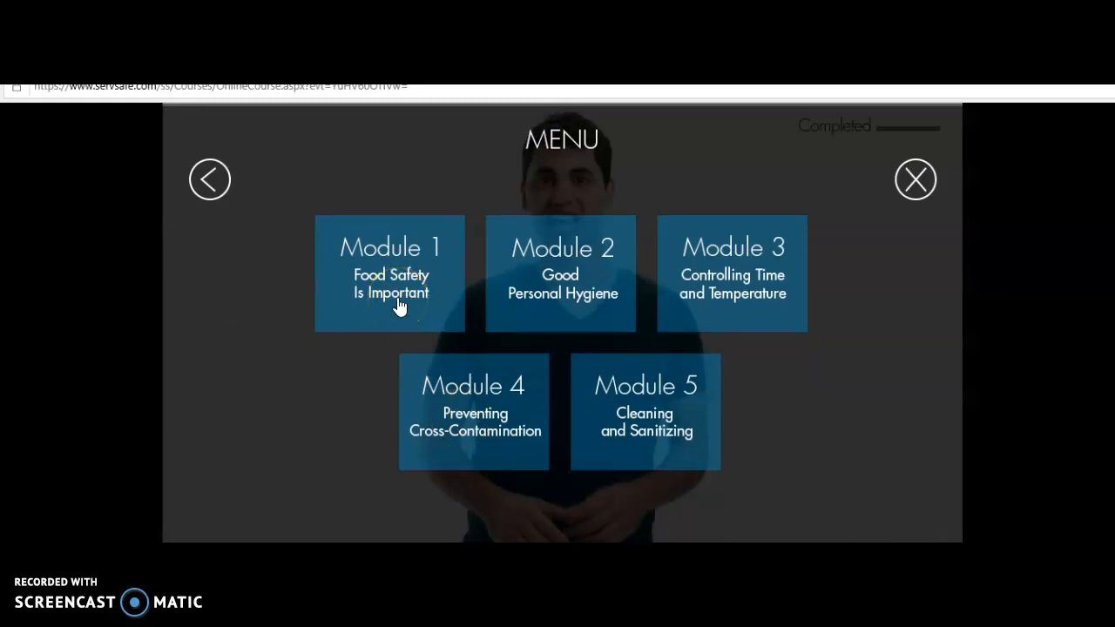
left_click(364, 248)
left_click(381, 296)
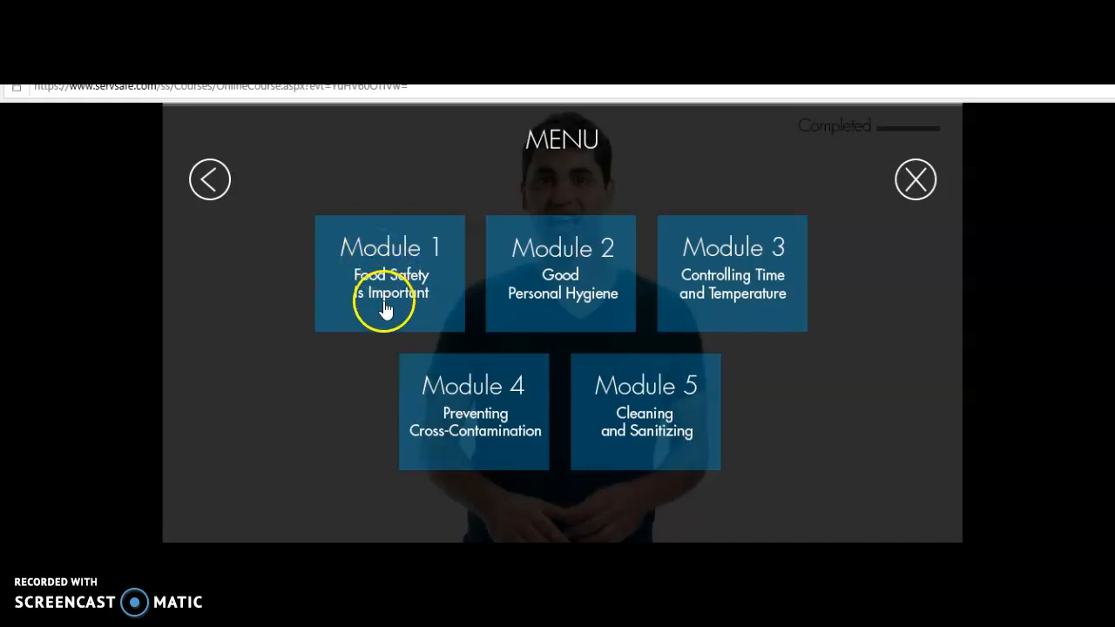